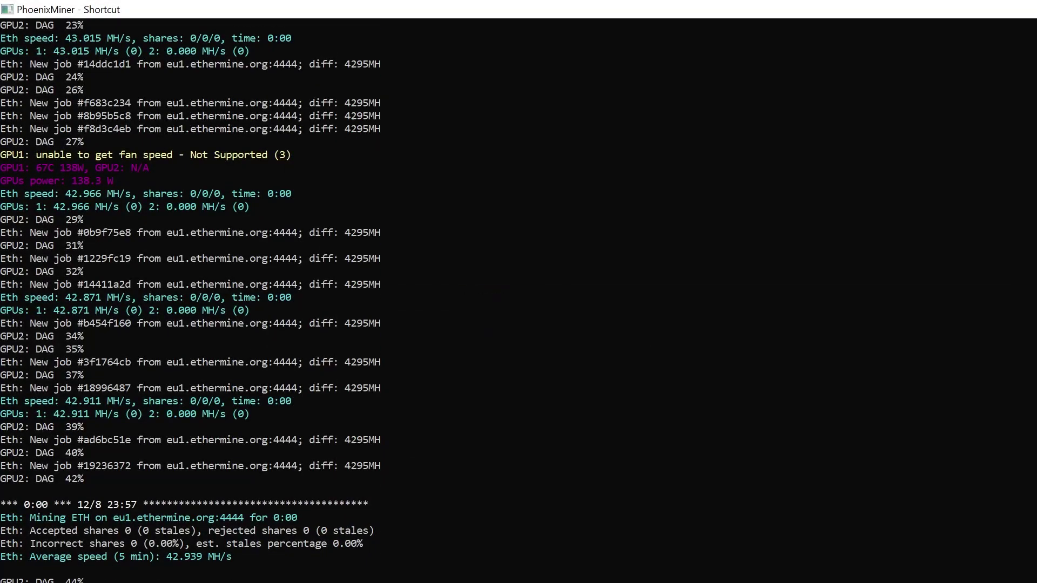
- Compare the running PhoenixMiner log with the saved error screenshot 1.png and close the screenshot
left_click_drag(1036, 11, 611, 79)
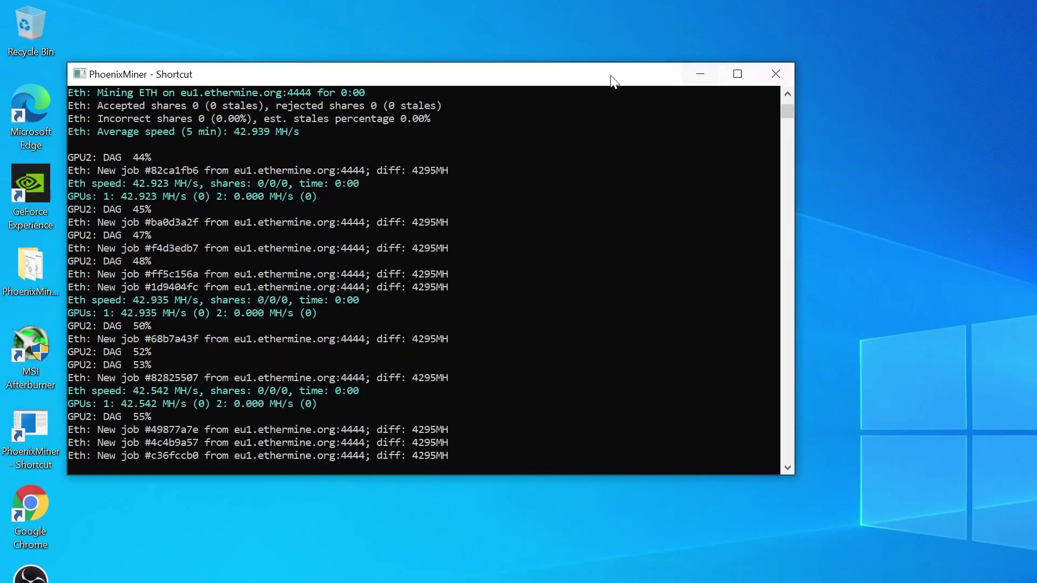
left_click_drag(544, 71, 700, 126)
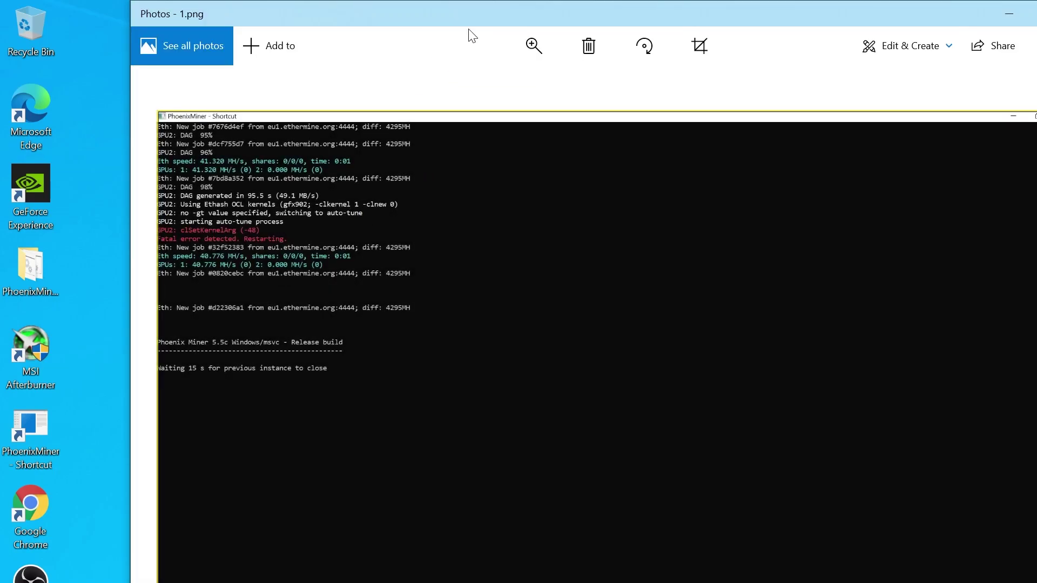
left_click_drag(469, 33, 773, 31)
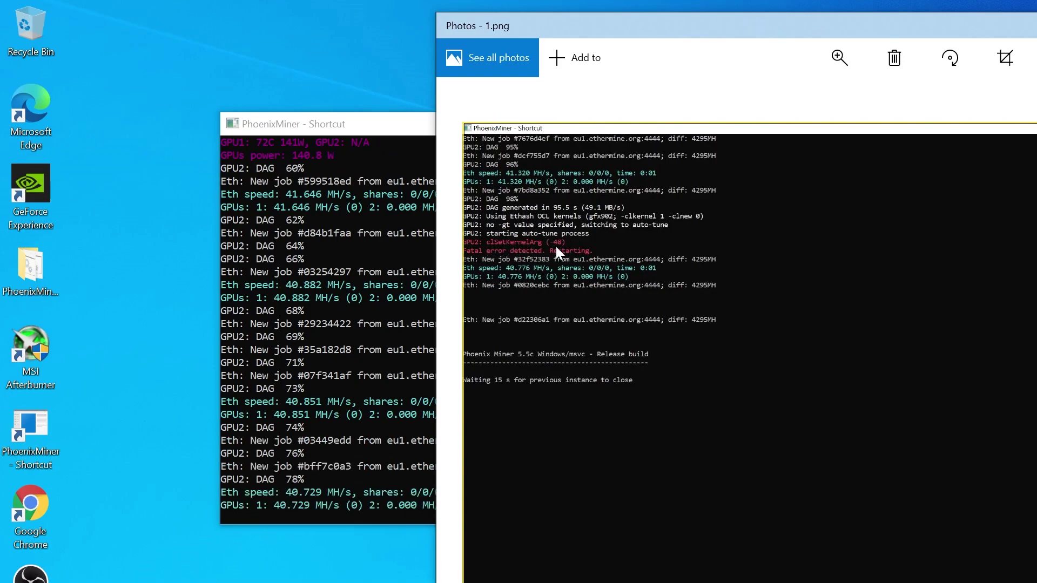
left_click(367, 127)
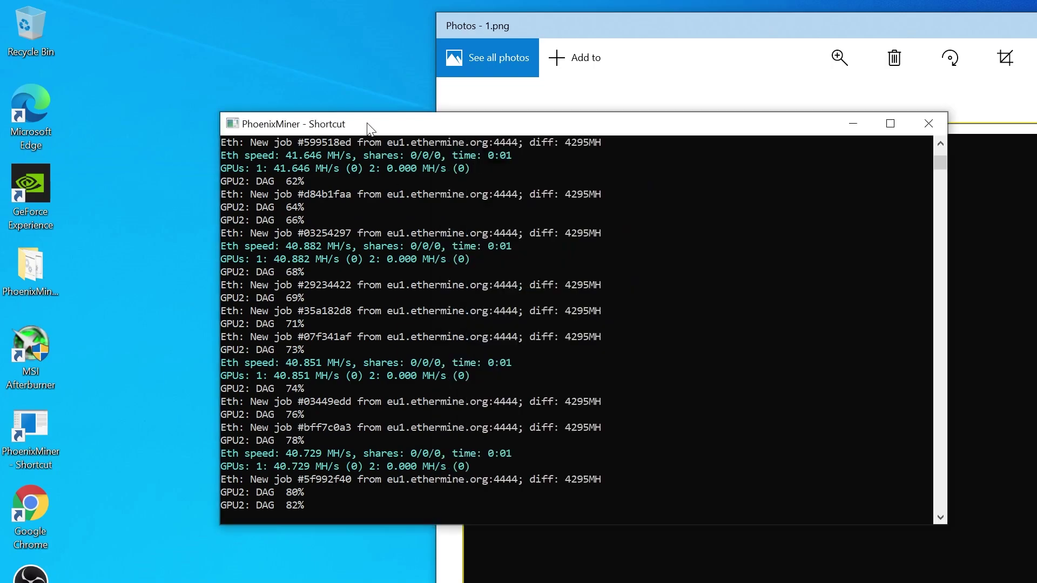
left_click_drag(549, 132, 417, 127)
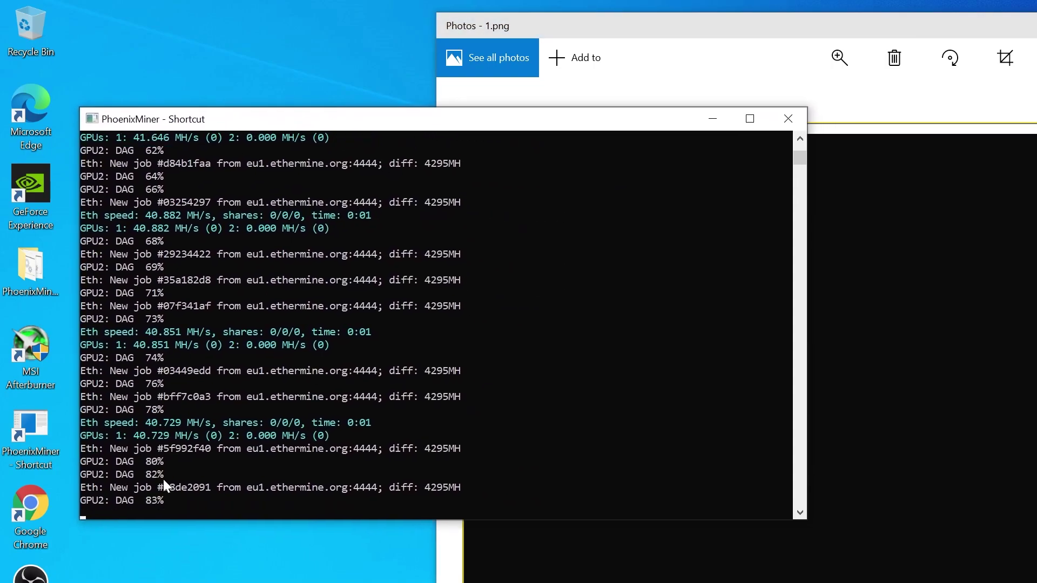
key("alt+Tab")
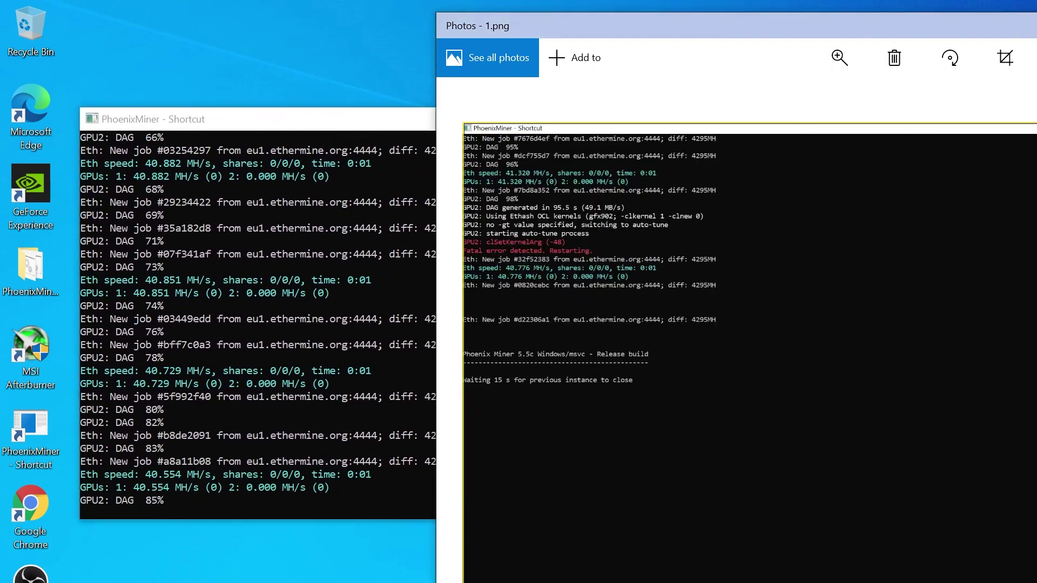
key("alt+F4")
left_click_drag(342, 126, 562, 99)
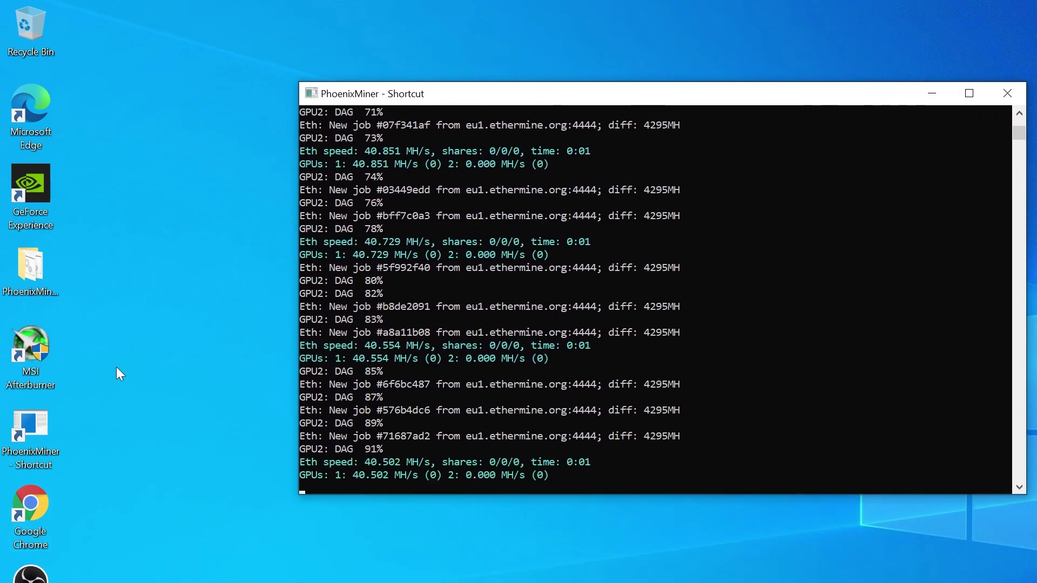
- Open MSI Afterburner, apply a memory clock offset of +699 MHz and check the miner log
double_click(30, 343)
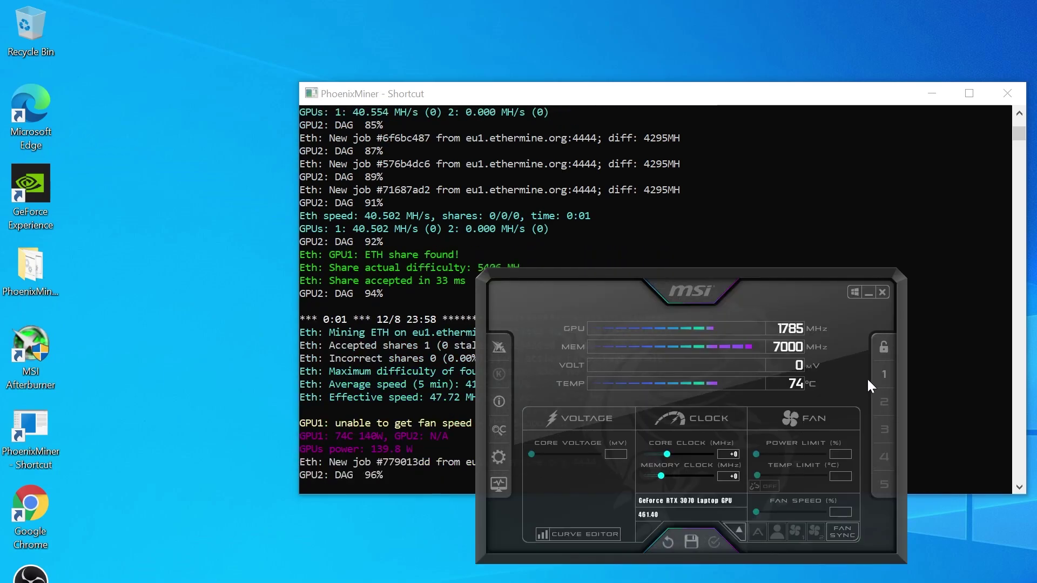
left_click(701, 99)
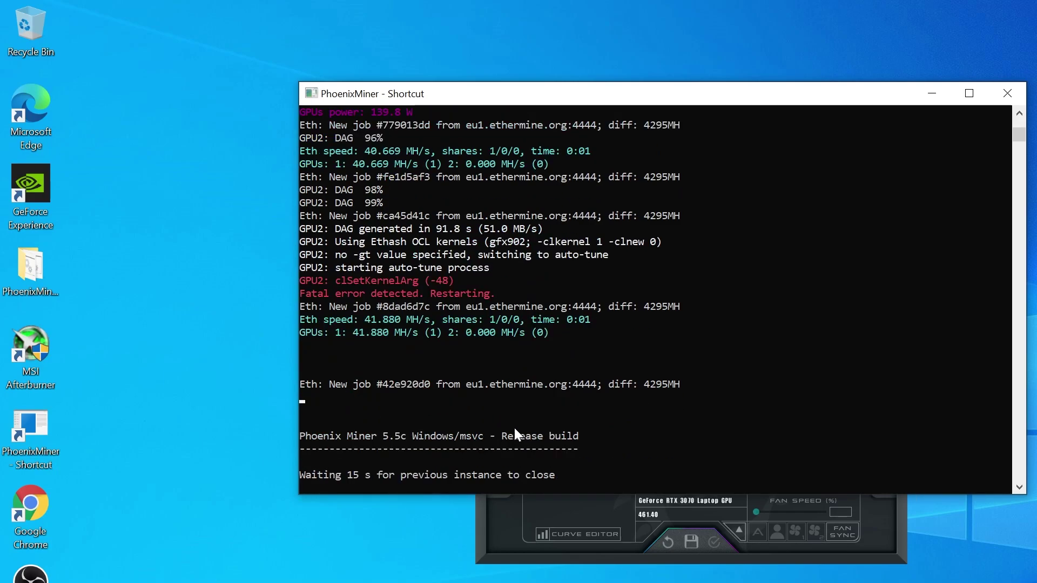
left_click(875, 536)
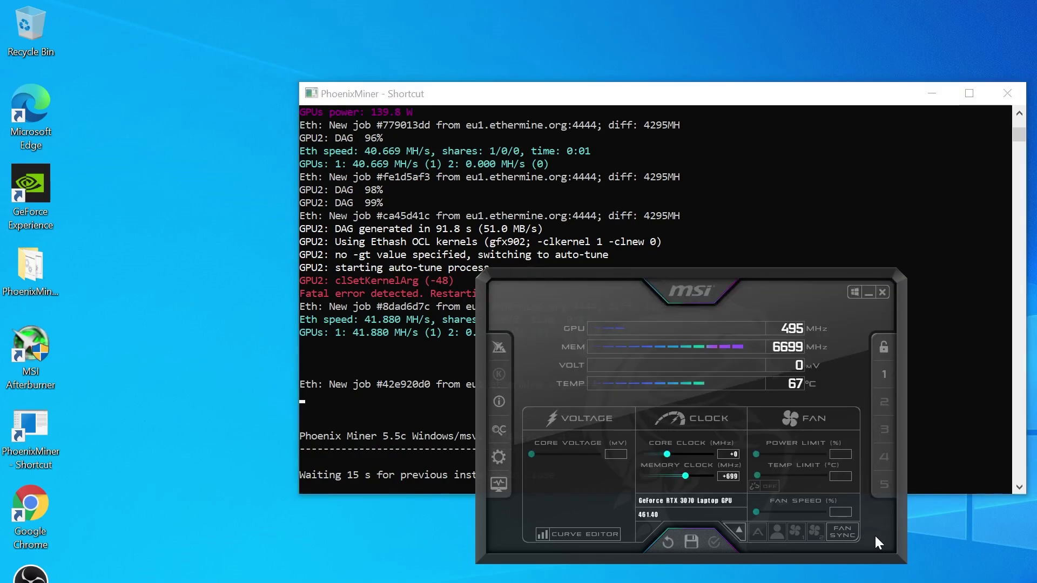
- Close the PhoenixMiner window, reset the clock settings in MSI Afterburner and close it
left_click(885, 95)
left_click(1008, 93)
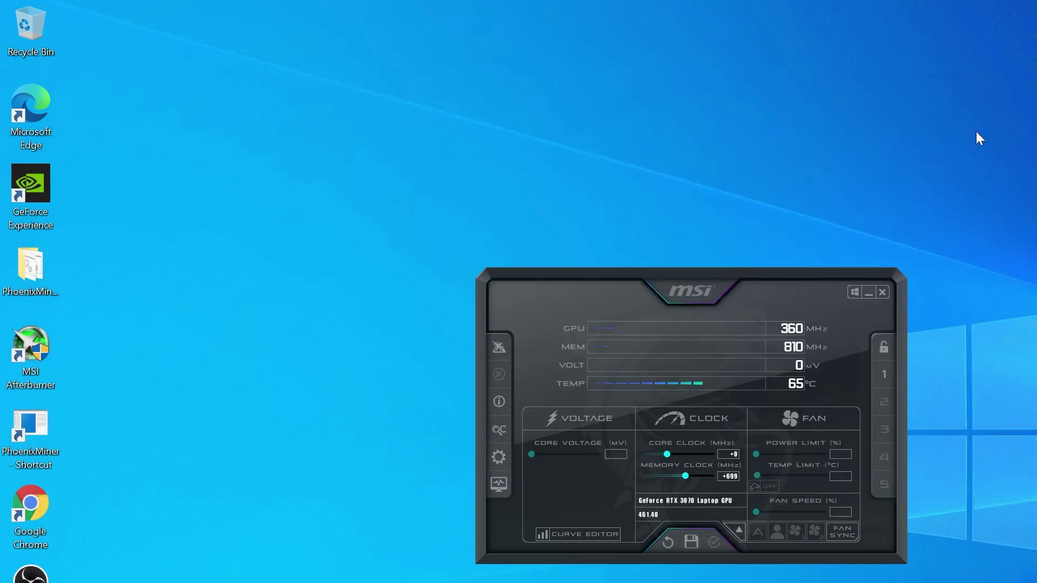
left_click(668, 542)
left_click(882, 292)
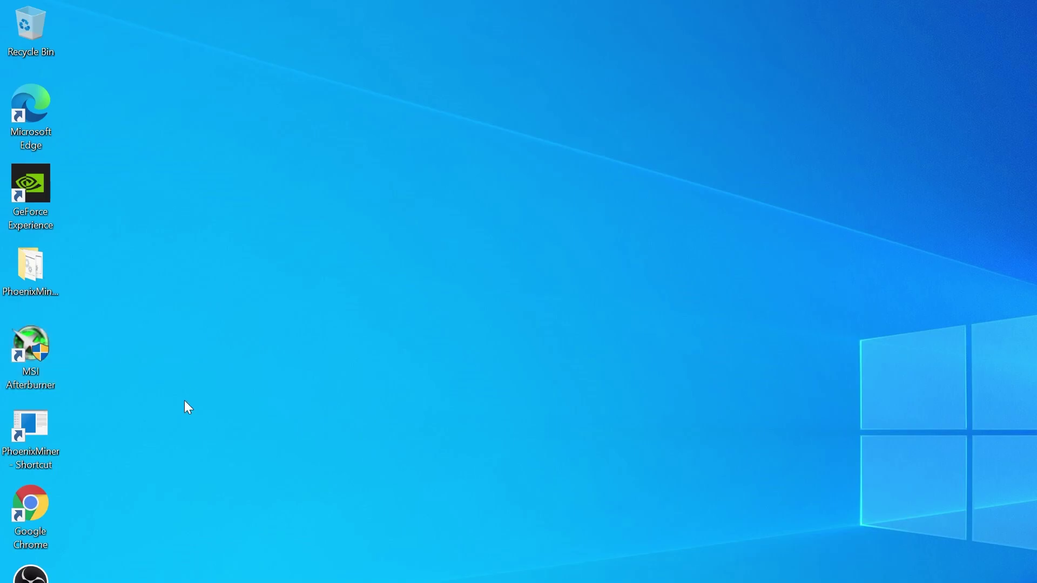
- Open the config text file in the PhoenixMiner_5.5c_Windows folder and add "-nvidia" as a new line at the end
double_click(25, 273)
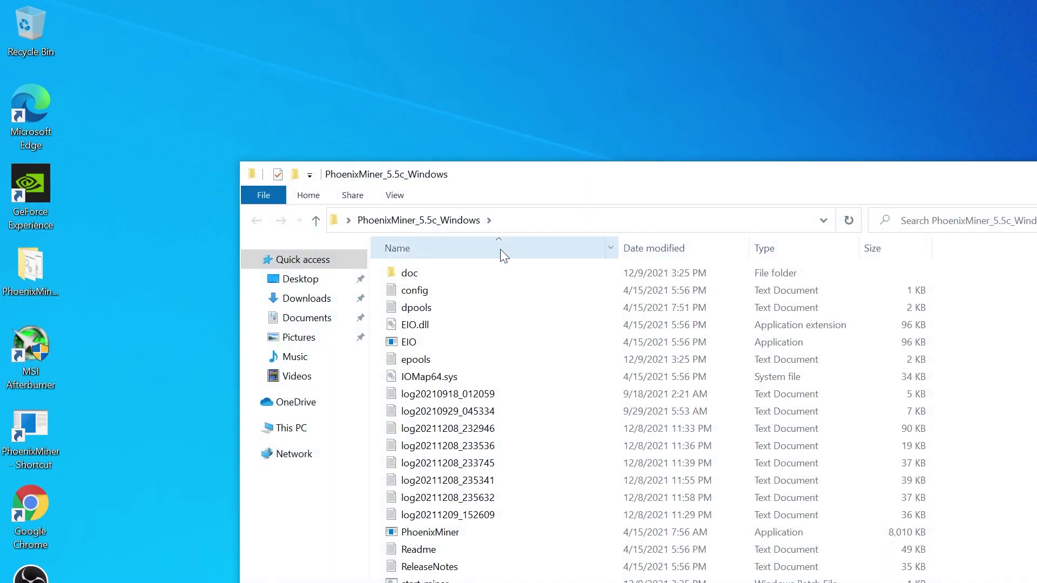
double_click(450, 287)
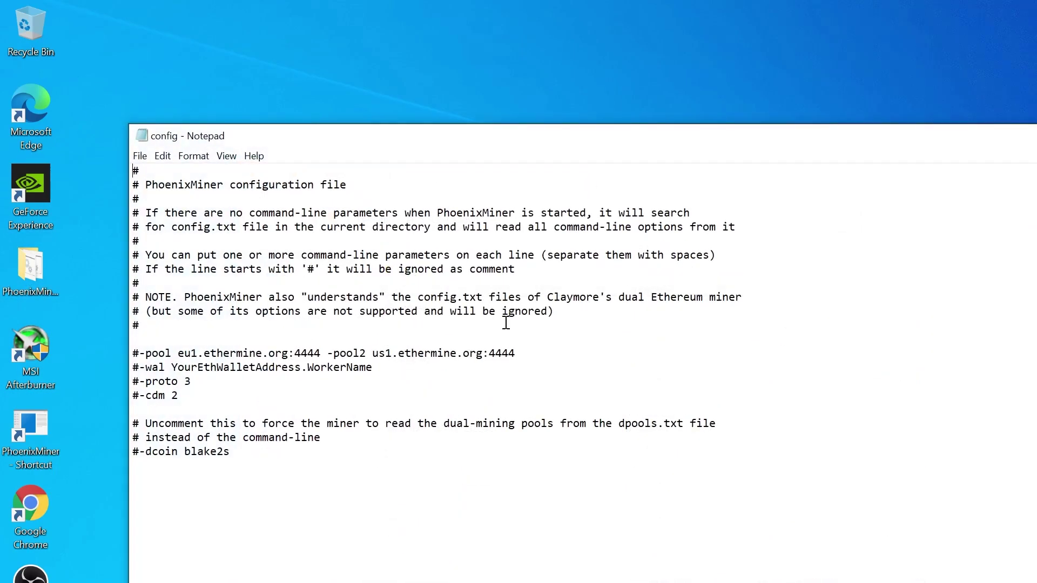
left_click(407, 453)
key("Return")
key("Return")
type("-")
type("nvidia")
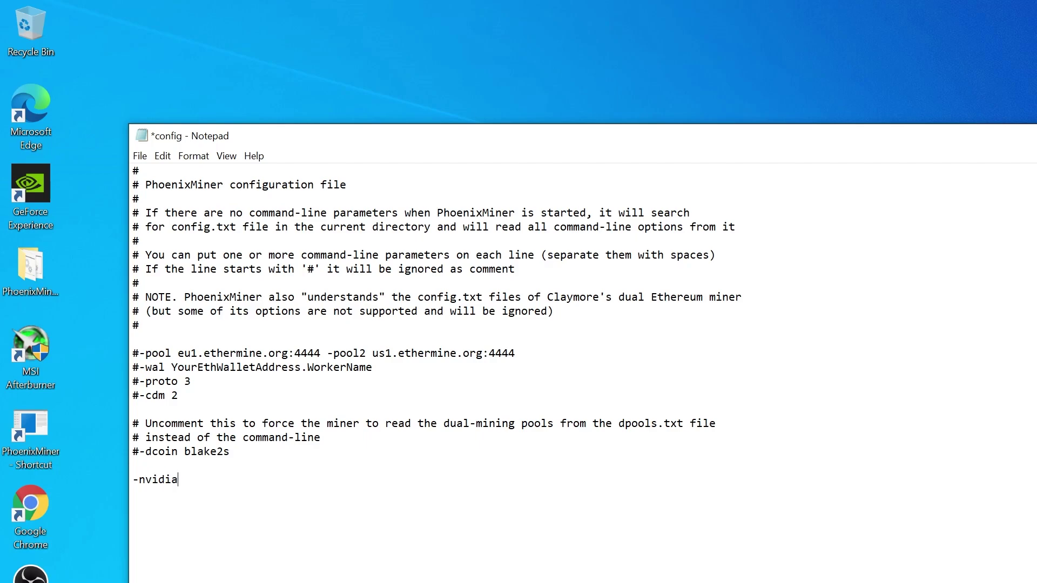
key("Return")
type("-gpus 2")
key("BackSpace")
key("BackSpace")
key("BackSpace")
key("BackSpace")
key("BackSpace")
key("BackSpace")
key("BackSpace")
key("BackSpace")
- Save and close the config file and close its folder window
key("ctrl+s")
key("alt+F4")
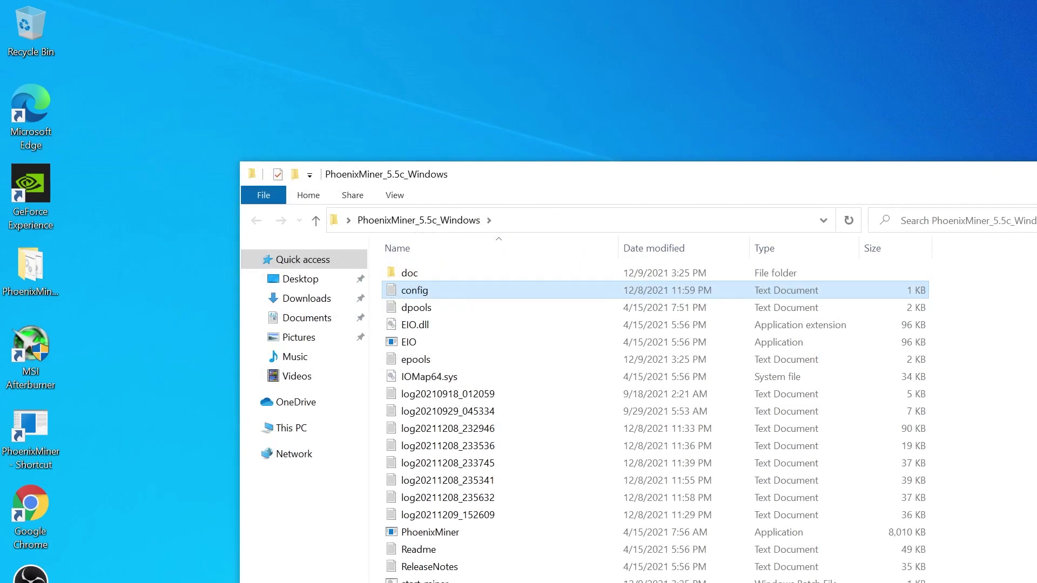
key("alt+F4")
- Launch the PhoenixMiner application from the PhoenixMiner_5.5c_Windows folder and close the folder window
double_click(41, 284)
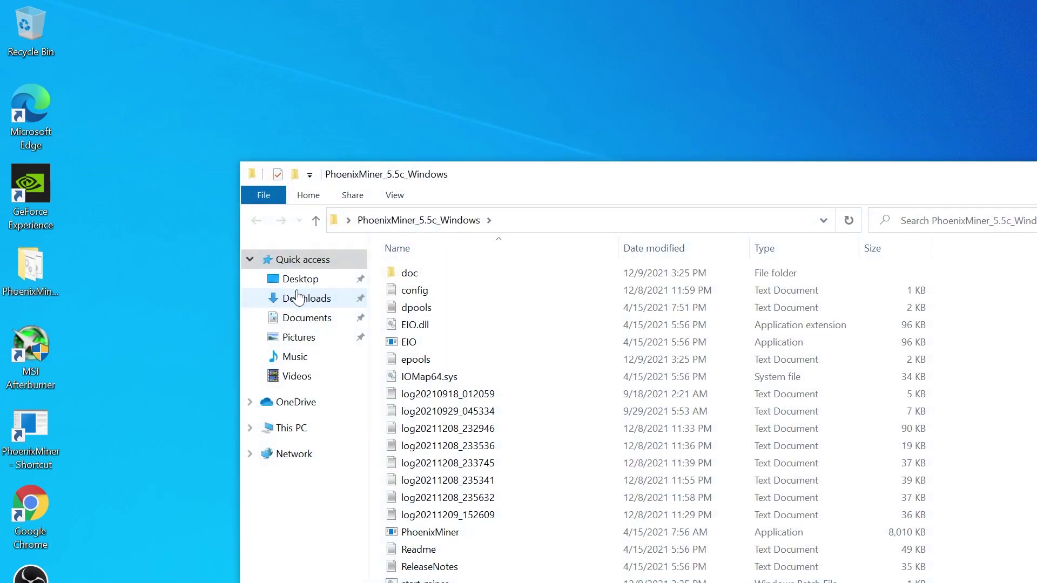
double_click(450, 534)
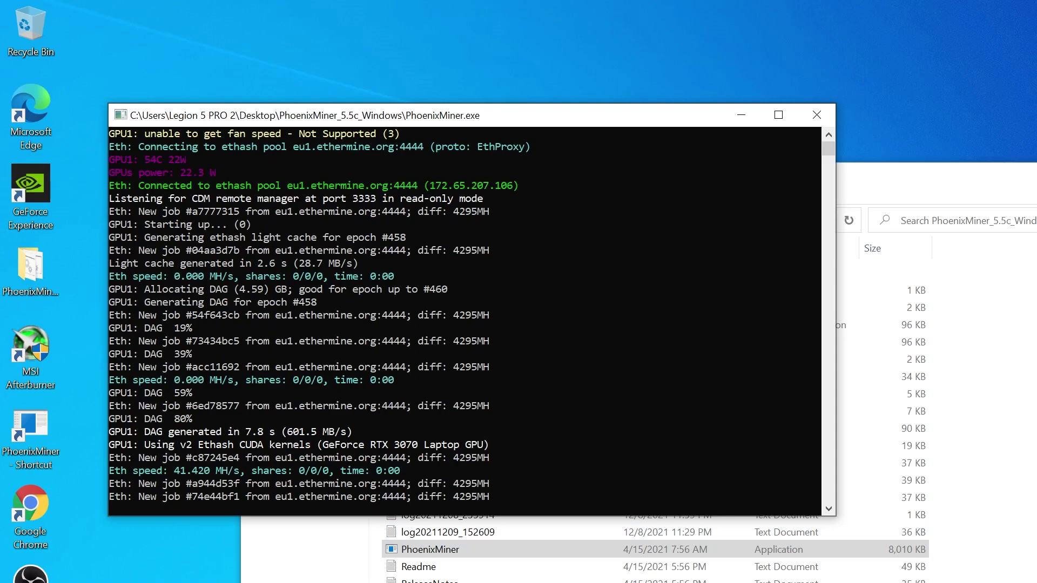
left_click(1036, 171)
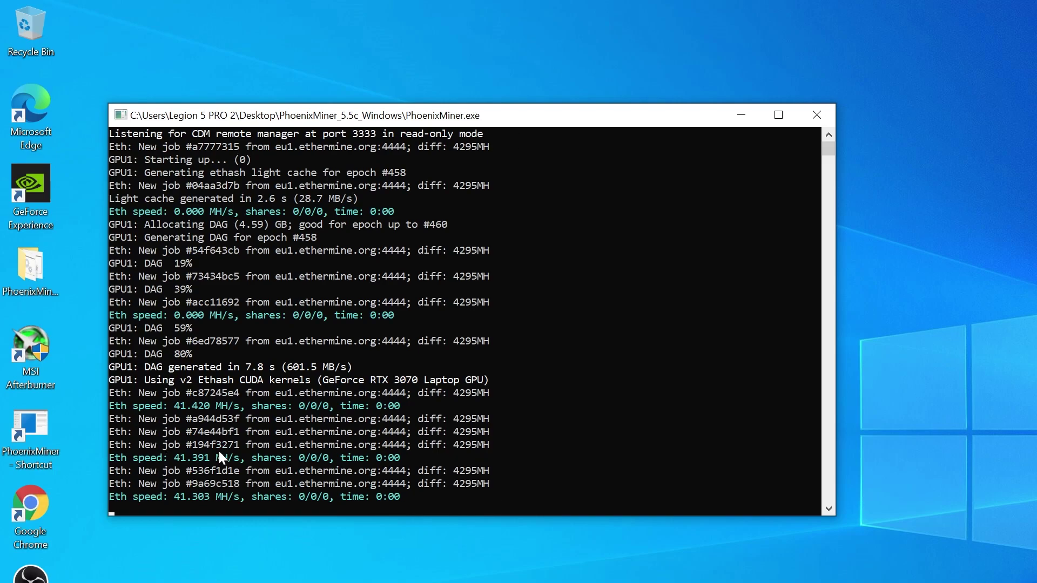
- Apply a +699 MHz memory clock offset in MSI Afterburner and check the miner's hash rate
left_click_drag(523, 120, 837, 120)
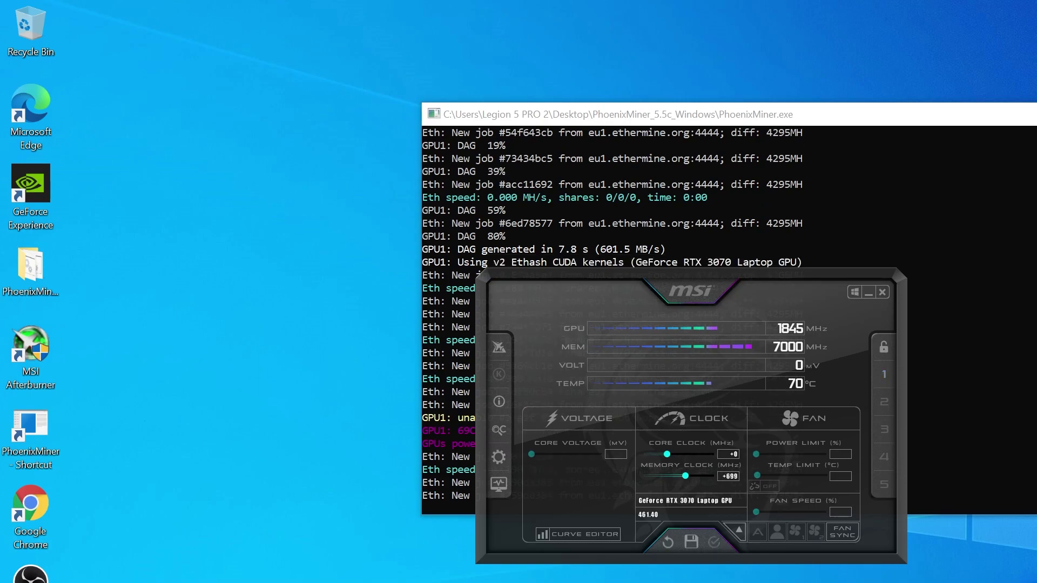
left_click(849, 124)
left_click(891, 549)
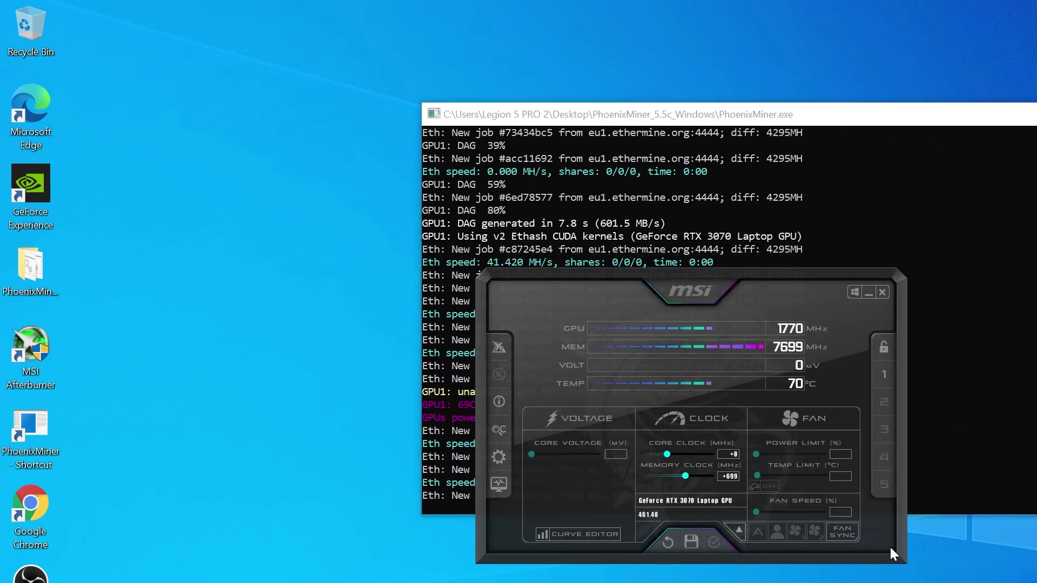
left_click(811, 105)
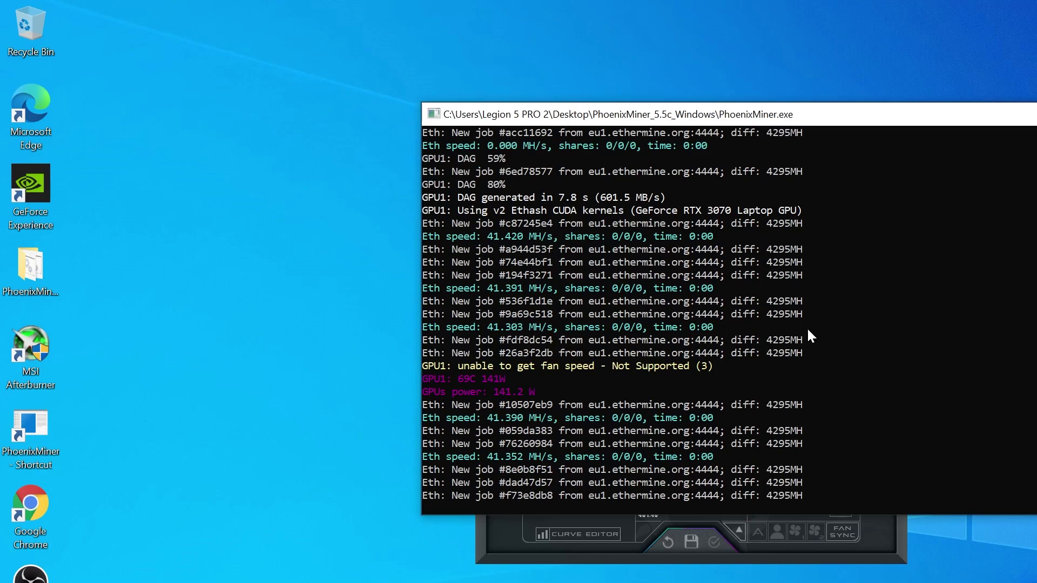
left_click(866, 547)
left_click(836, 120)
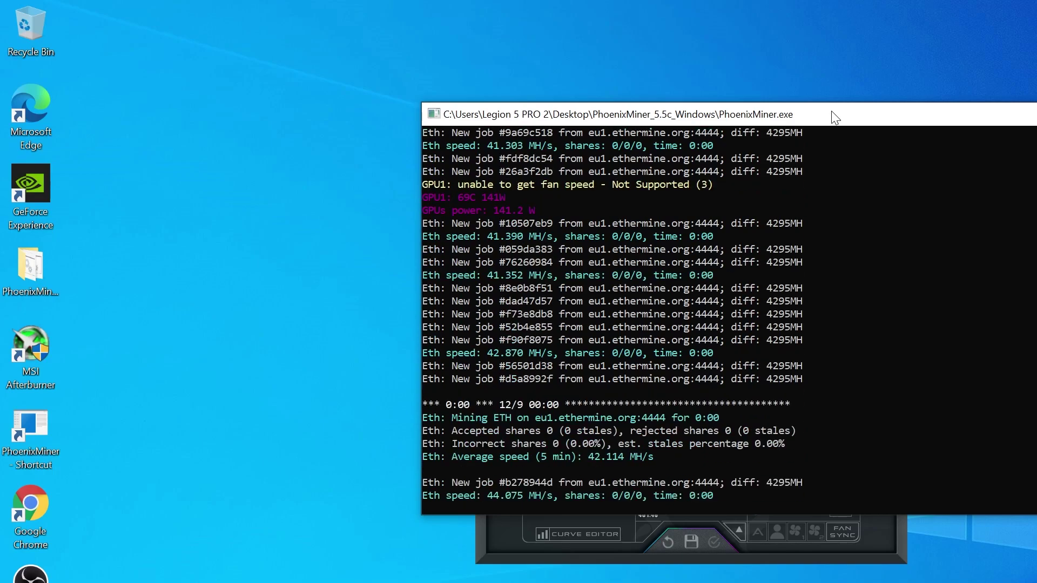
left_click(889, 537)
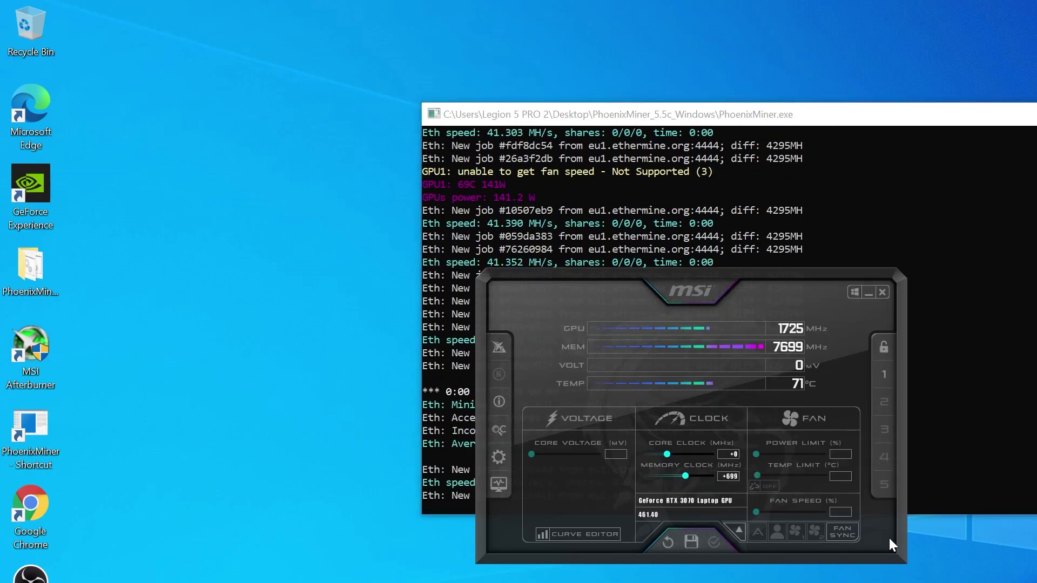
- Arrange the miner console and MSI Afterburner windows side by side without overlap
left_click_drag(694, 312, 1035, 460)
left_click_drag(747, 119, 445, 56)
left_click_drag(1010, 448, 1036, 177)
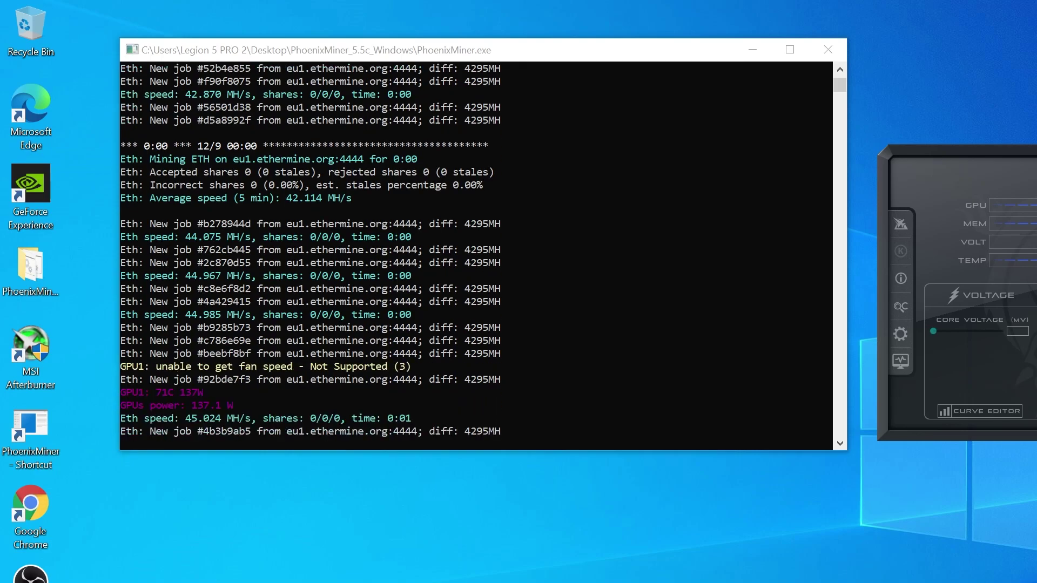
- Reopen the config text file from the PhoenixMiner folder, add the line "-clKernel 0" below "-nvidia" and save it
double_click(42, 276)
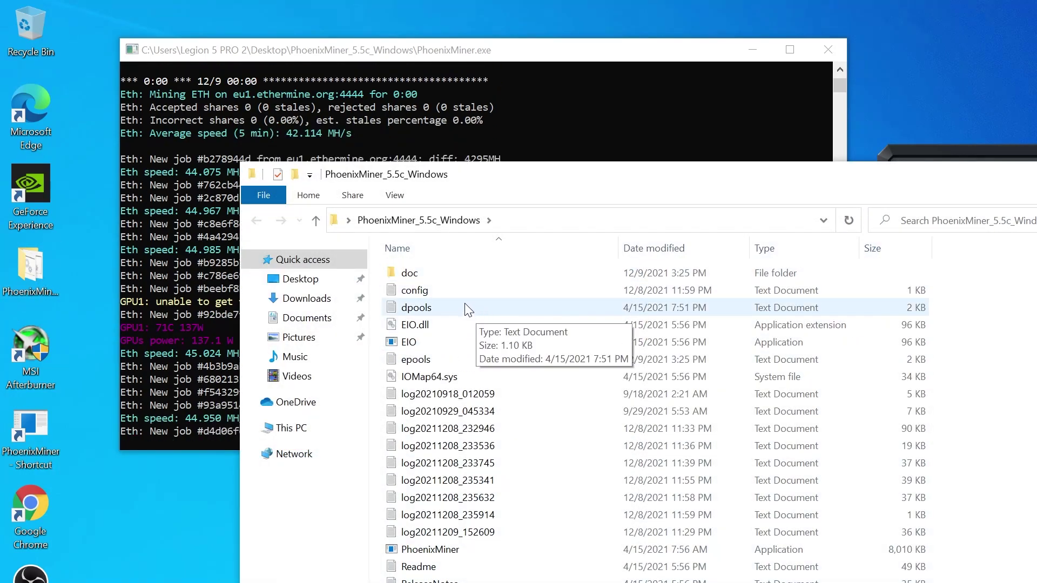
double_click(410, 292)
left_click(301, 487)
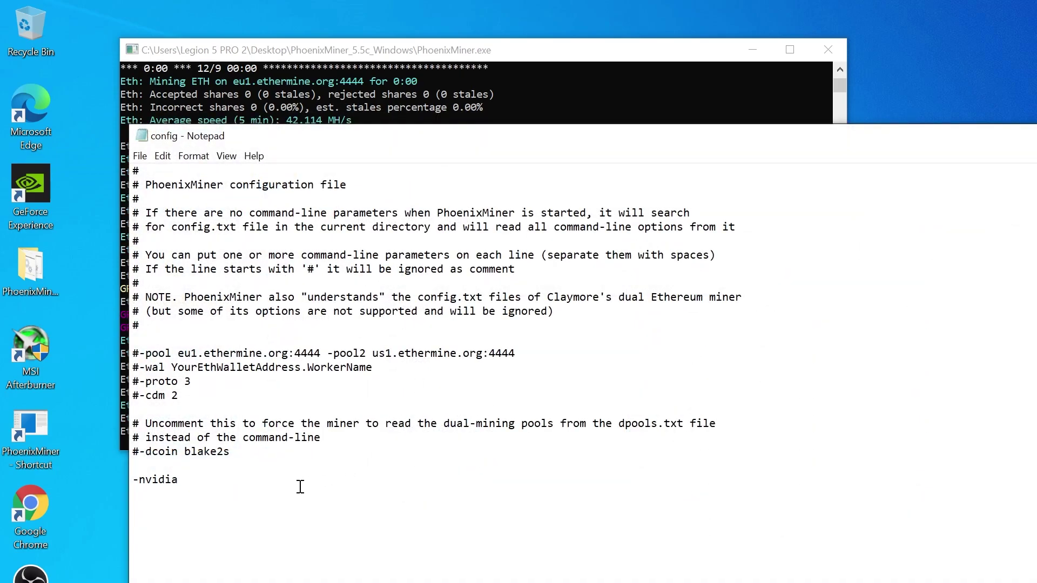
key("Return")
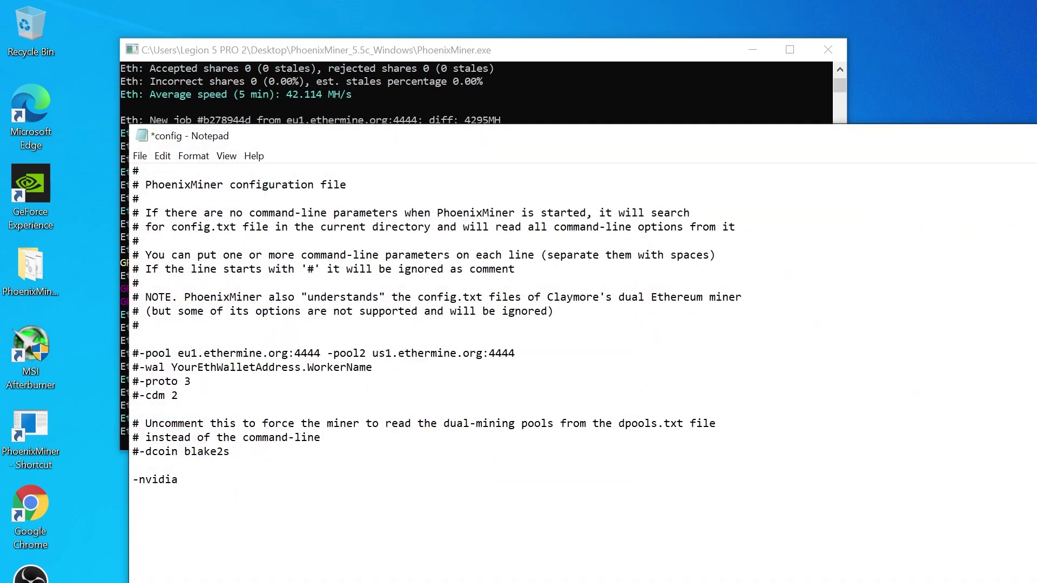
type("-")
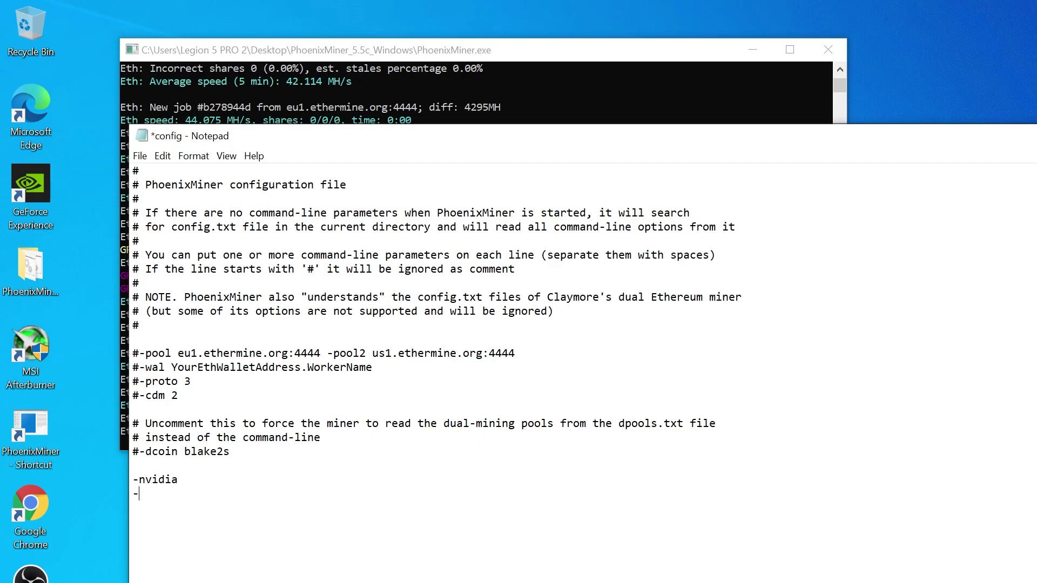
type("cl")
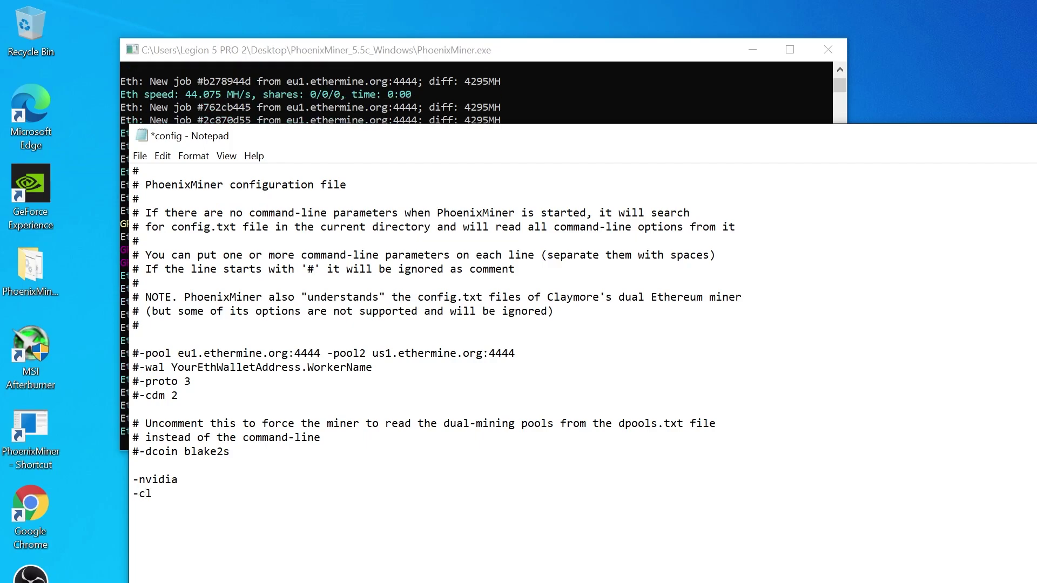
type("Kernel 0")
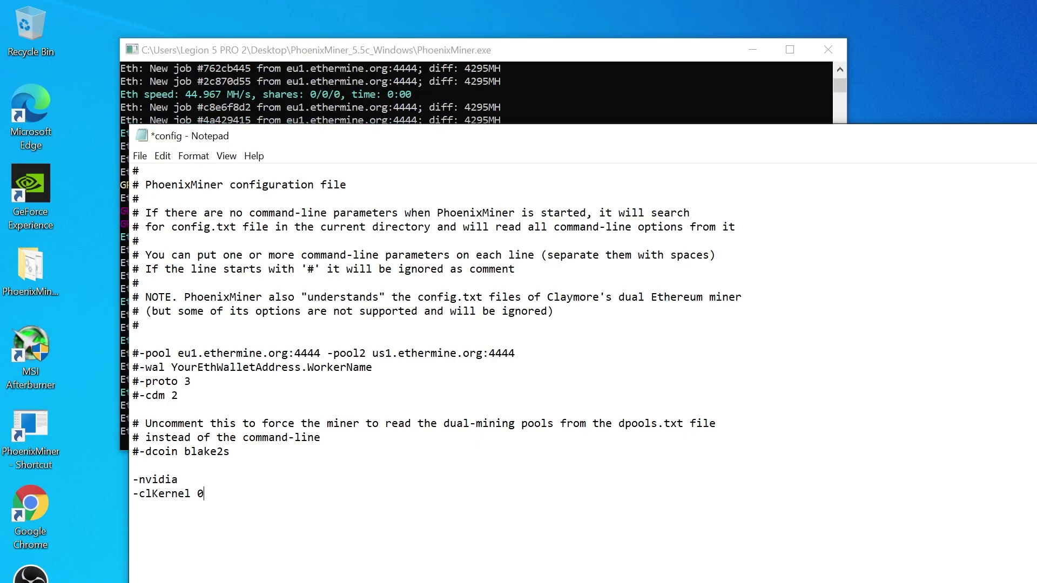
key("ctrl+s")
- Review the -nvidia and -clKernel 0 lines in the config file against the running miner, and close the file
left_click(465, 49)
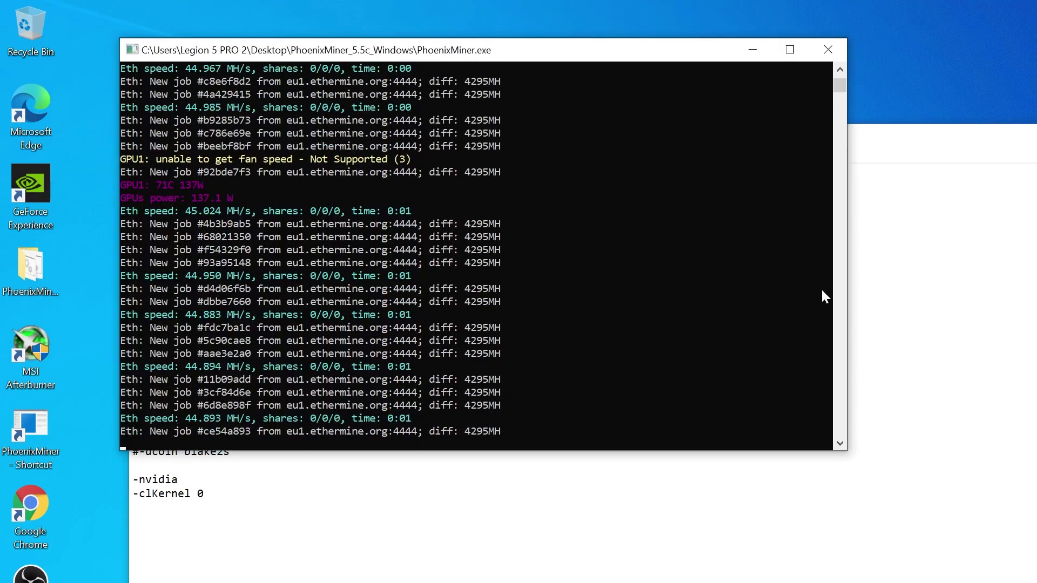
left_click(700, 556)
left_click_drag(180, 479, 123, 478)
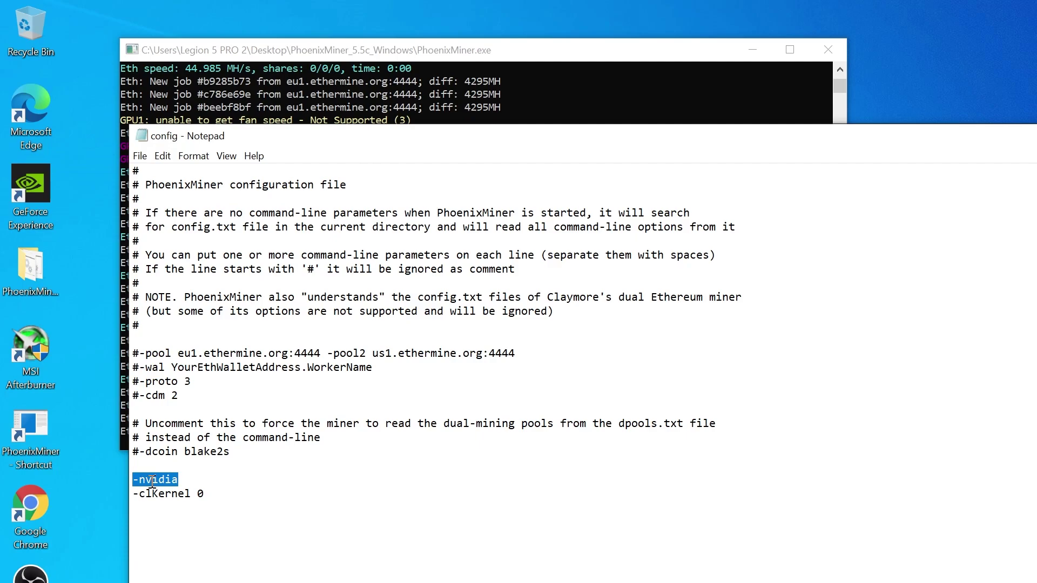
left_click(147, 479)
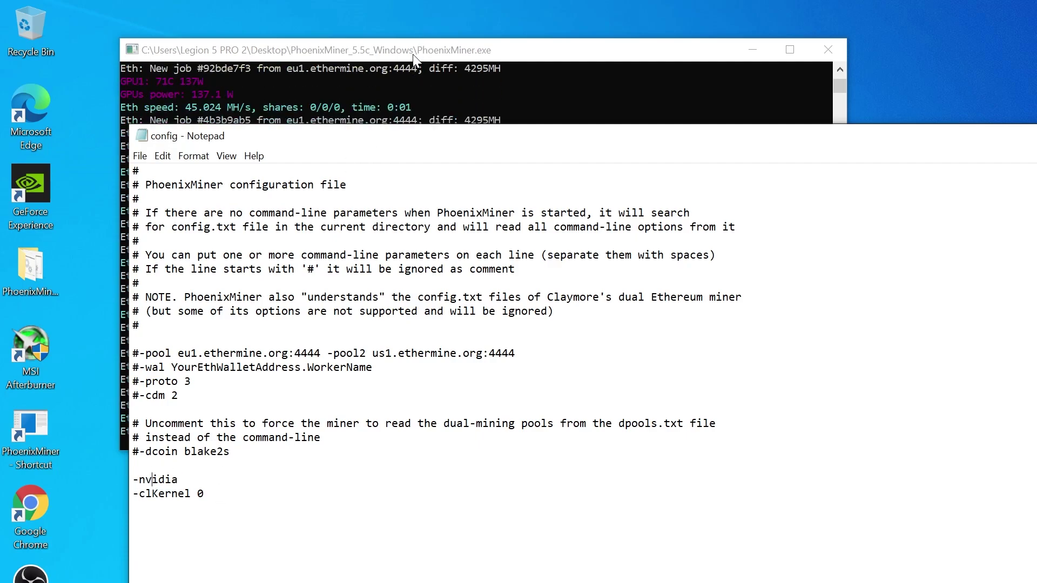
left_click(350, 232)
left_click(240, 495)
left_click_drag(240, 495, 133, 498)
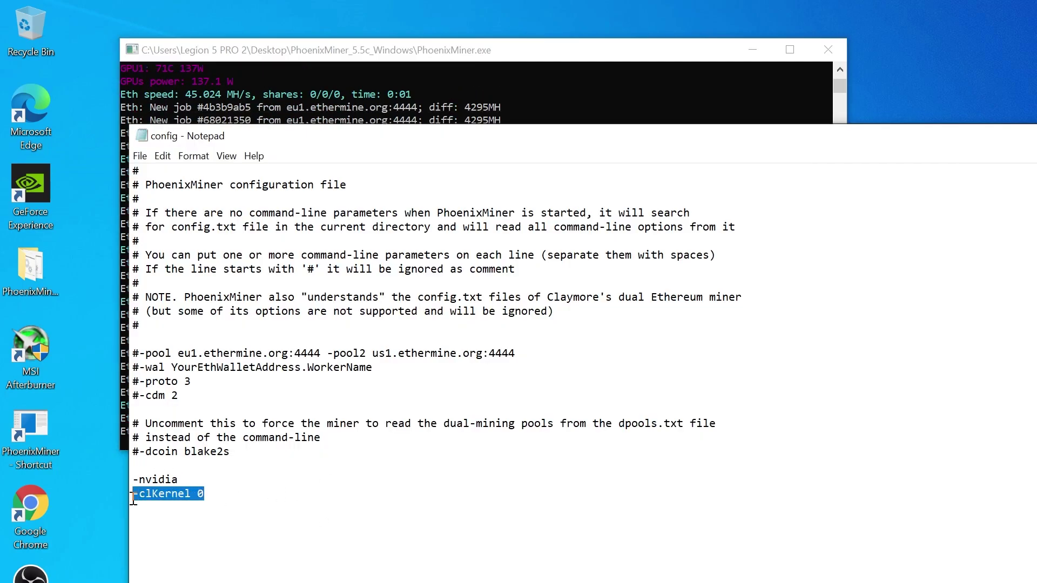
left_click(152, 498)
left_click_drag(245, 498, 119, 496)
left_click(165, 493)
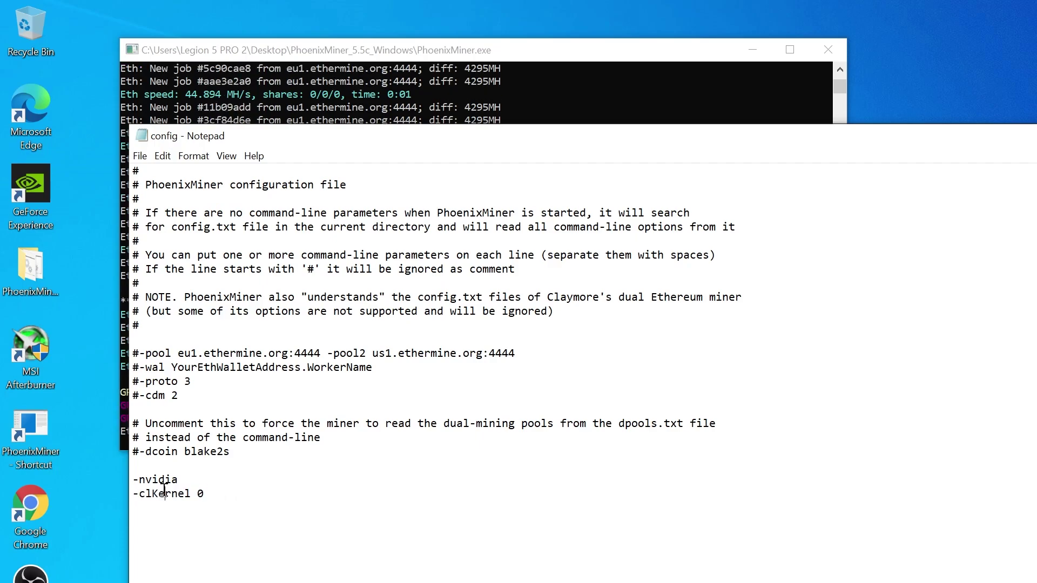
left_click(517, 60)
left_click(912, 169)
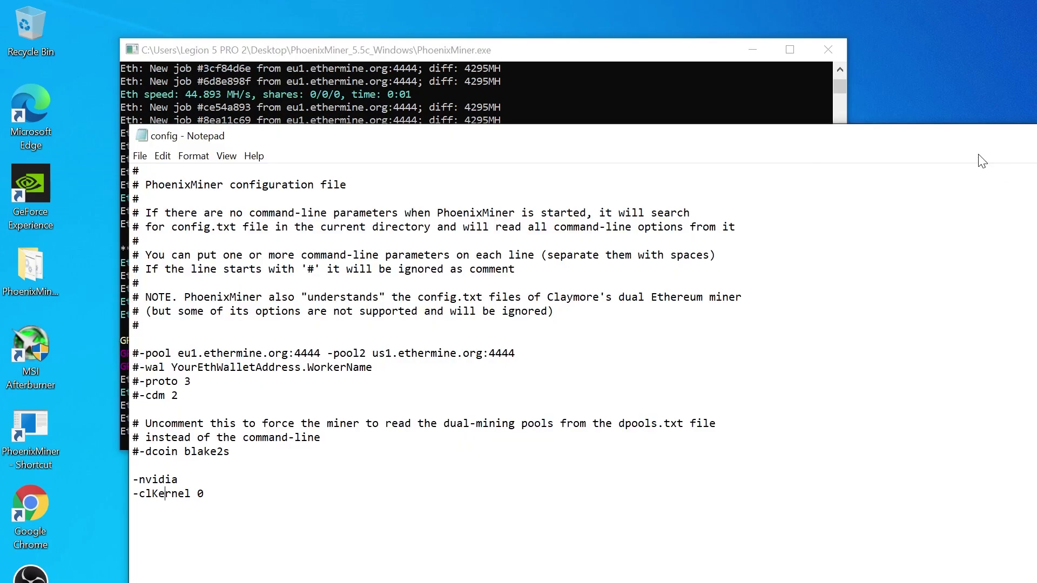
key("alt+F4")
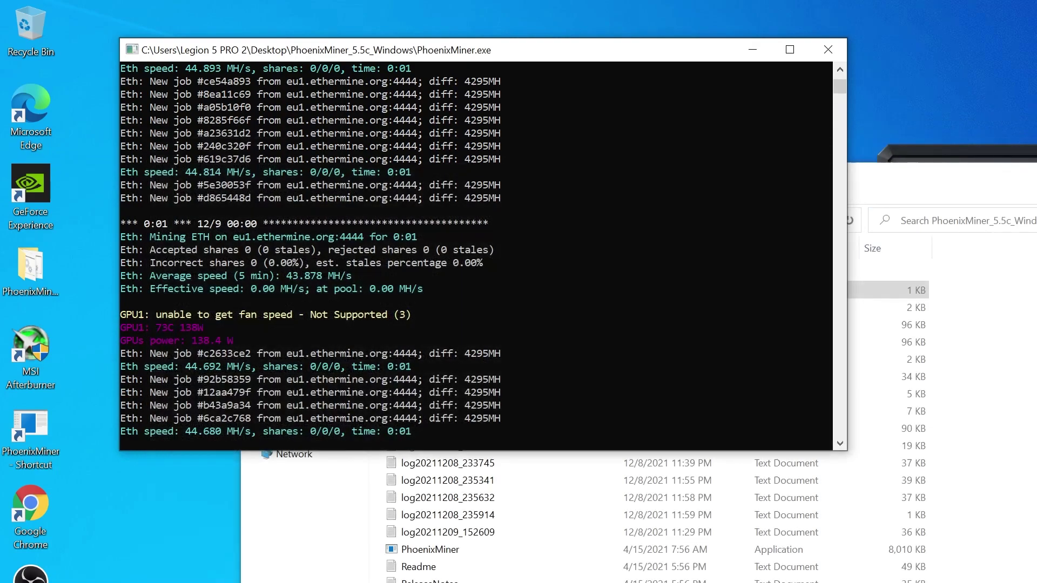